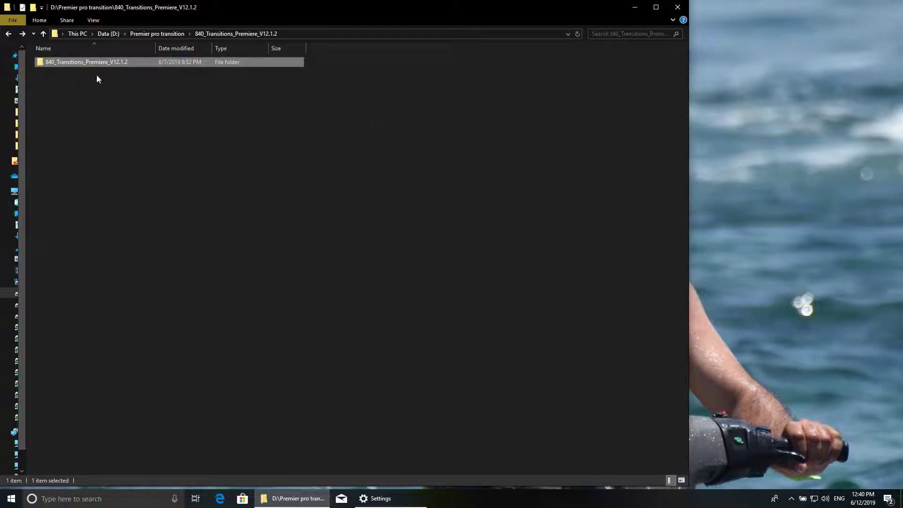
- Open the inner 840_Transitions_Premiere_V12.1.2 folder and select Transitions - 4K DCI - 4096x2160_1.prproj
double_click(115, 62)
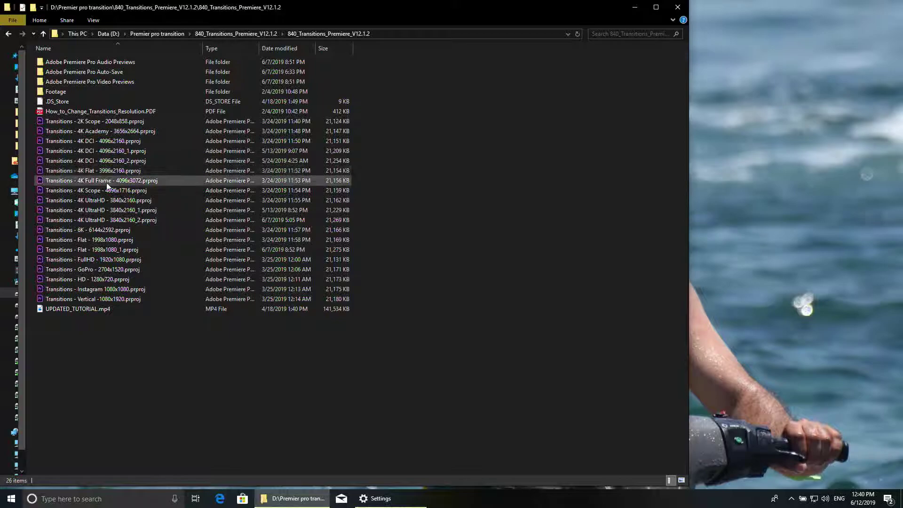
click(109, 152)
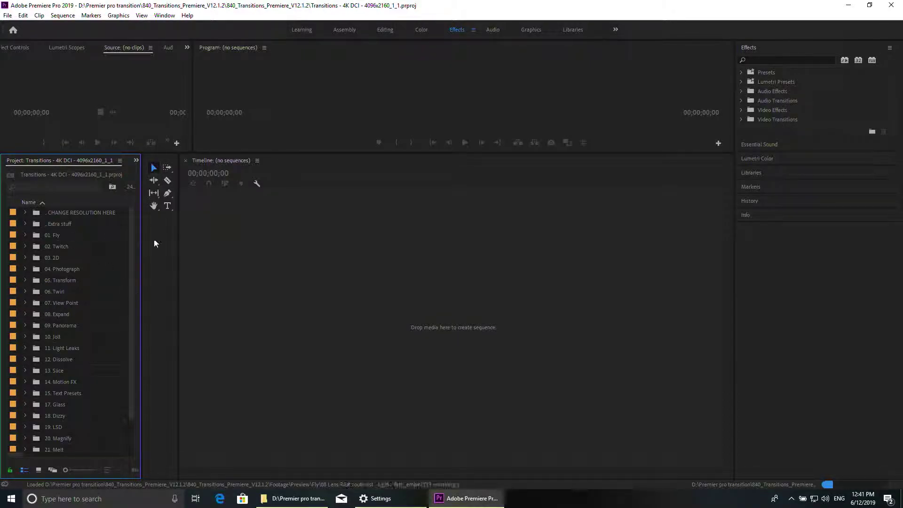
- Drag DJI_0102.MP4 and DJI_0103.MP4 from Explorer into the Premiere project's video bin
click(322, 502)
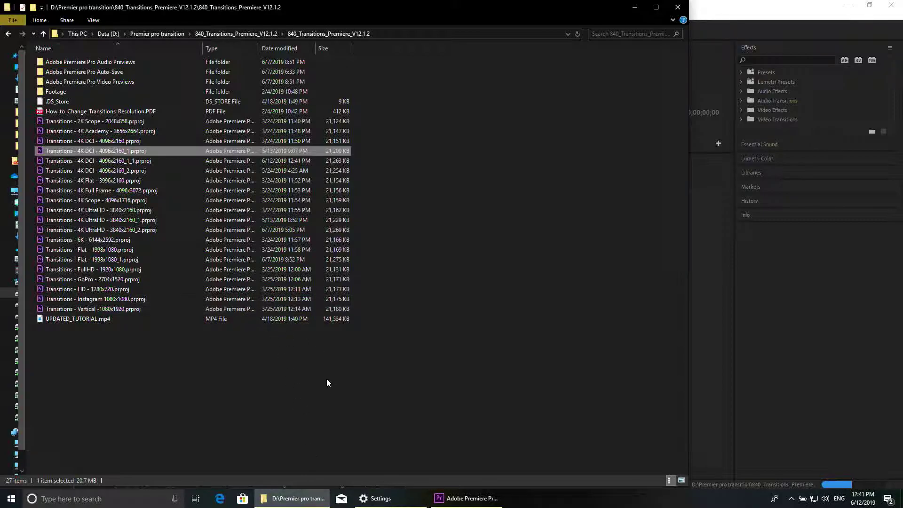
key(alt+Up)
key(alt+Up)
key(alt+Up)
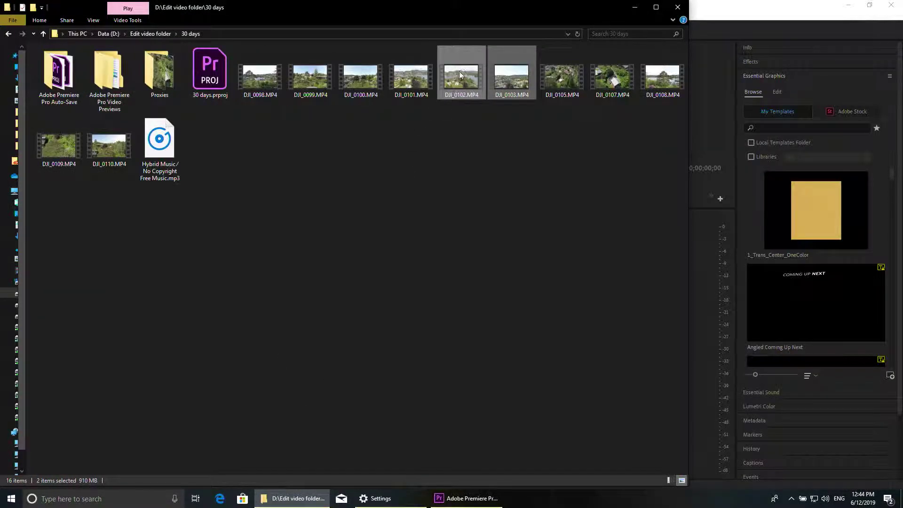
drag(460, 74, 97, 328)
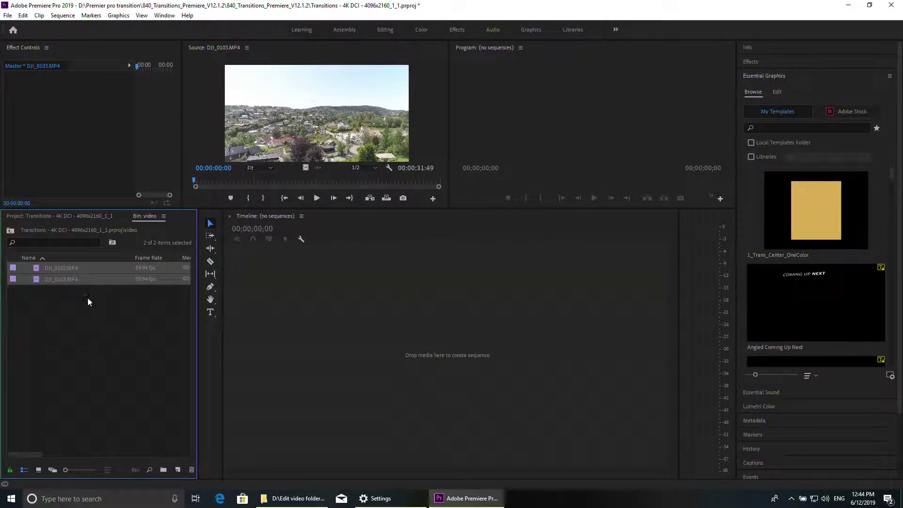
- Build a DJI_0102 sequence from both drone clips on V1, then scrub the playhead
drag(48, 279, 334, 286)
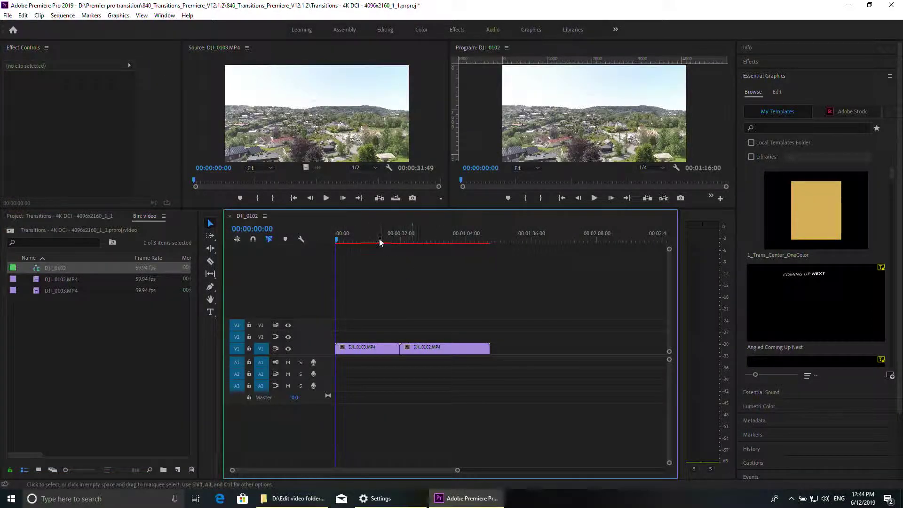
mouse_move(380, 235)
mouse_down()
mouse_move(402, 236)
mouse_move(370, 239)
mouse_move(403, 246)
mouse_move(386, 246)
mouse_up()
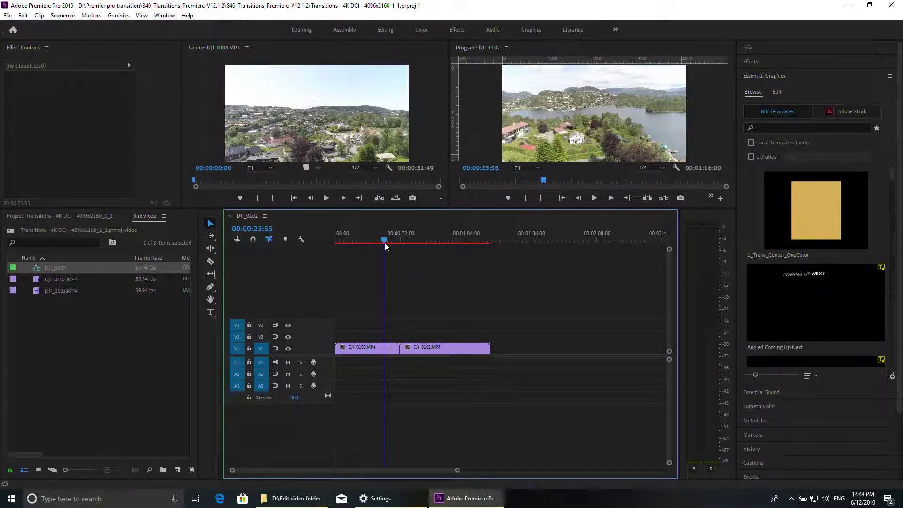
drag(22, 455, 84, 465)
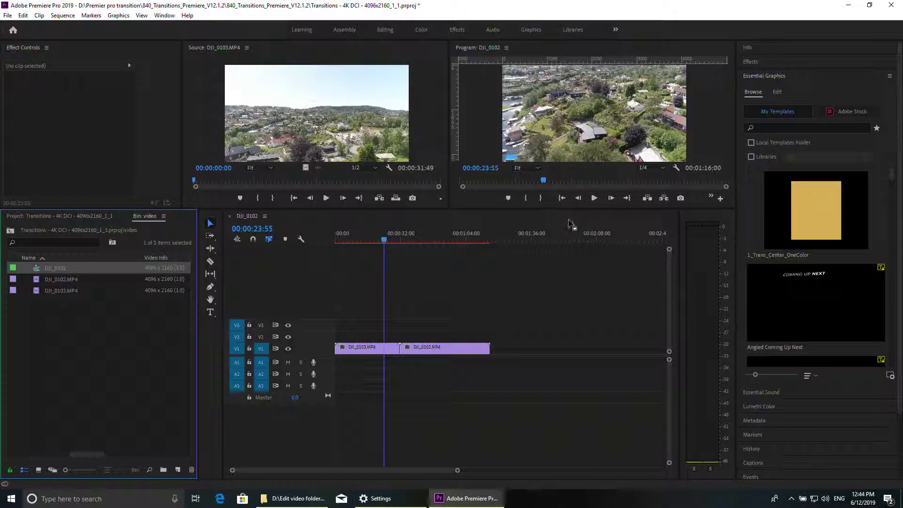
- Play the DJI_0102 sequence briefly, then stop playback
click(593, 198)
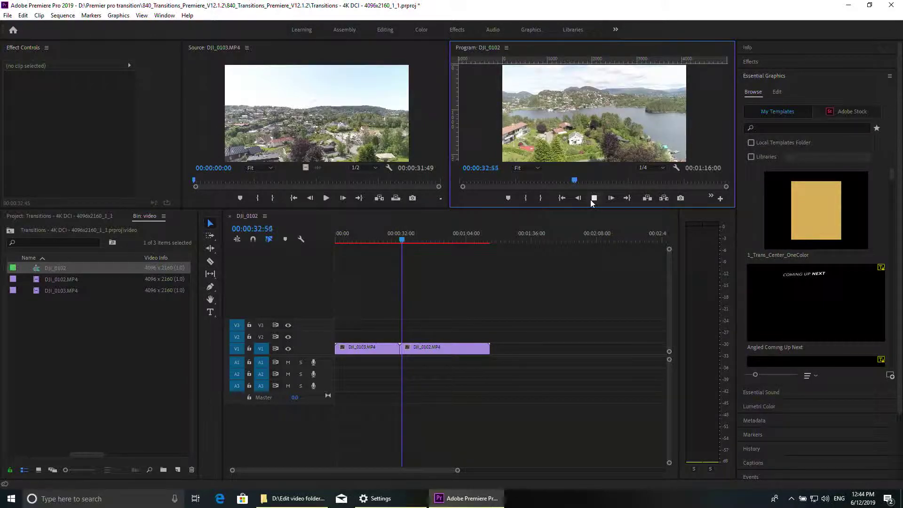
click(590, 199)
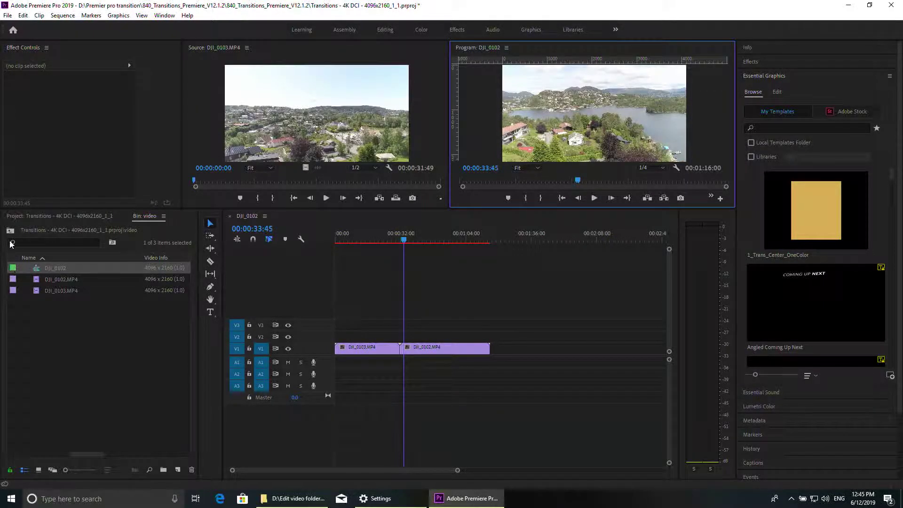
click(36, 232)
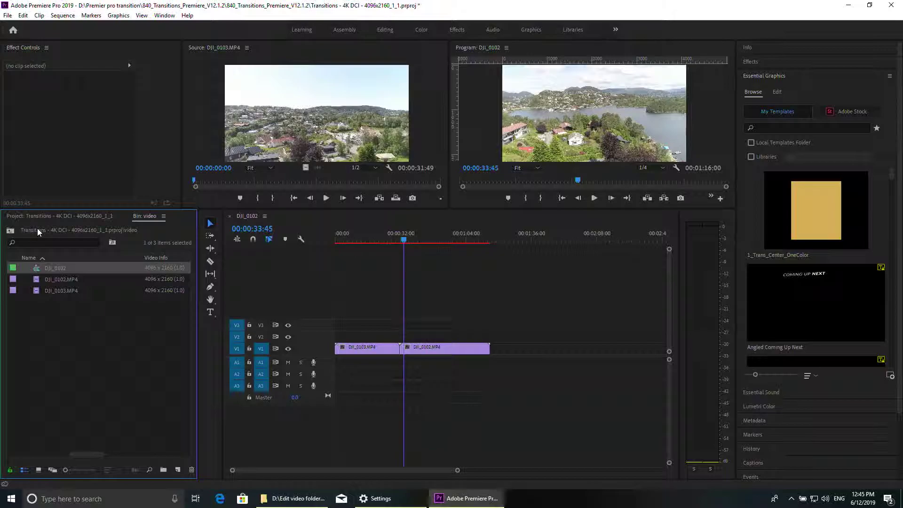
- From the project root, expand 17. Glass and its Broken glass presets folder
click(9, 230)
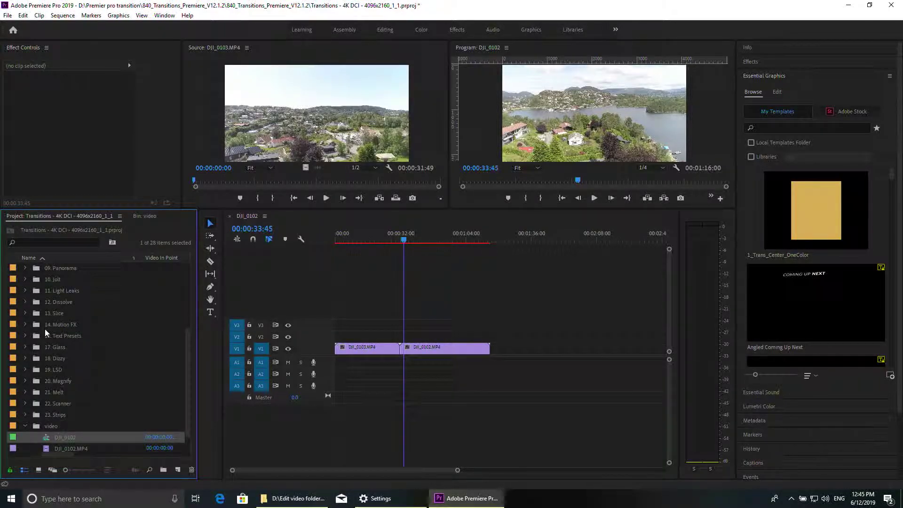
click(25, 347)
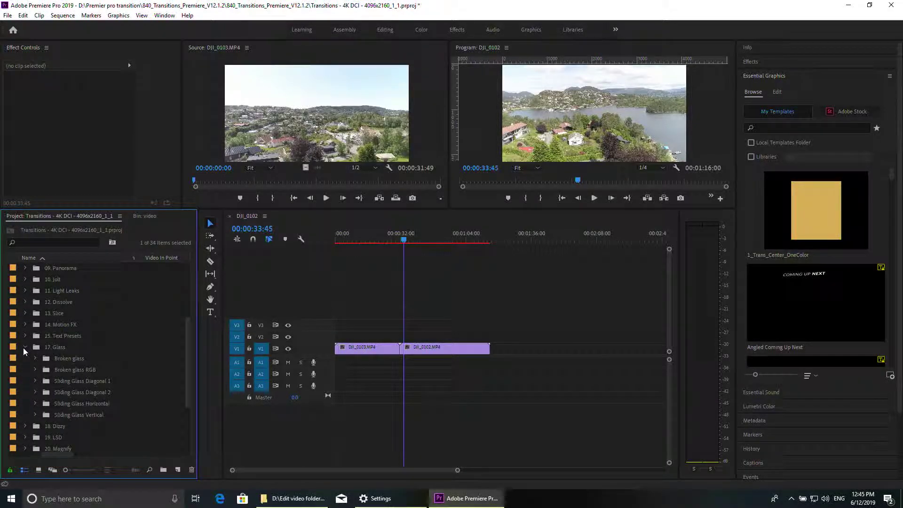
click(59, 360)
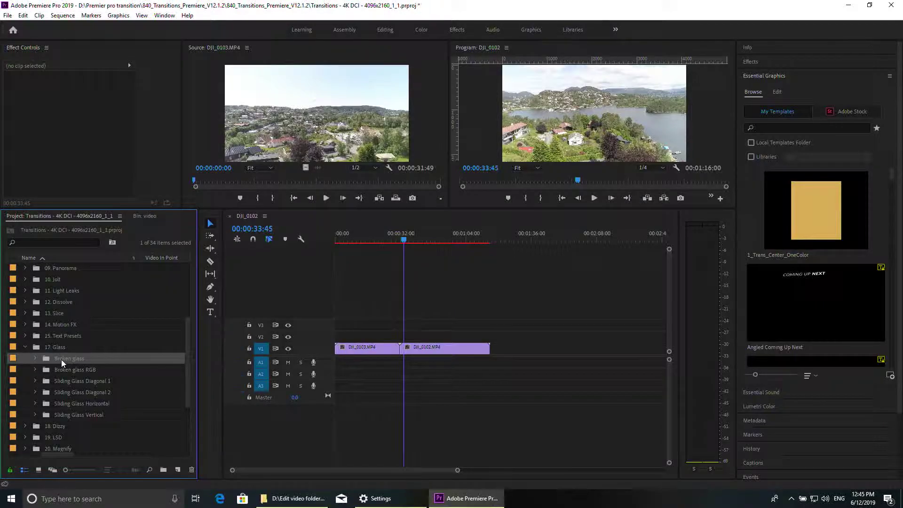
click(34, 357)
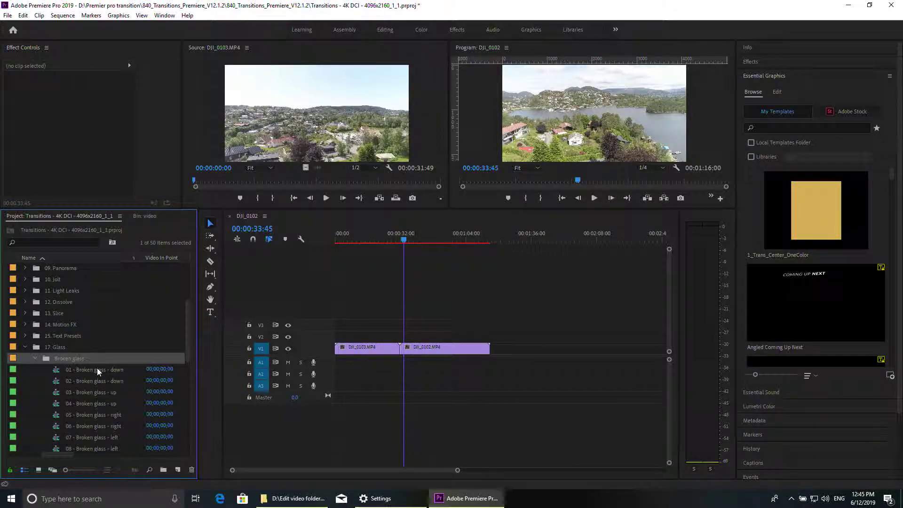
- Place 01 - Broken glass - down on the timeline and snap its layers onto the cut
drag(97, 372, 409, 337)
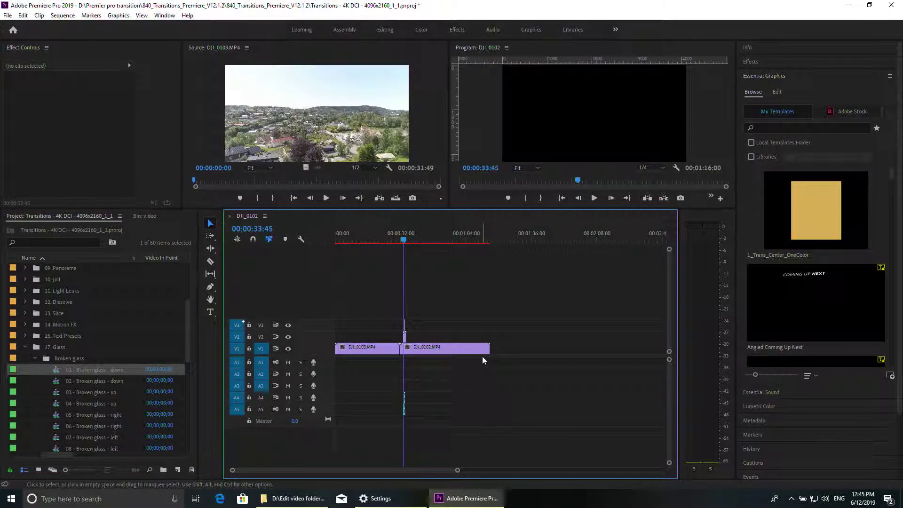
key(=)
key(=)
key(=)
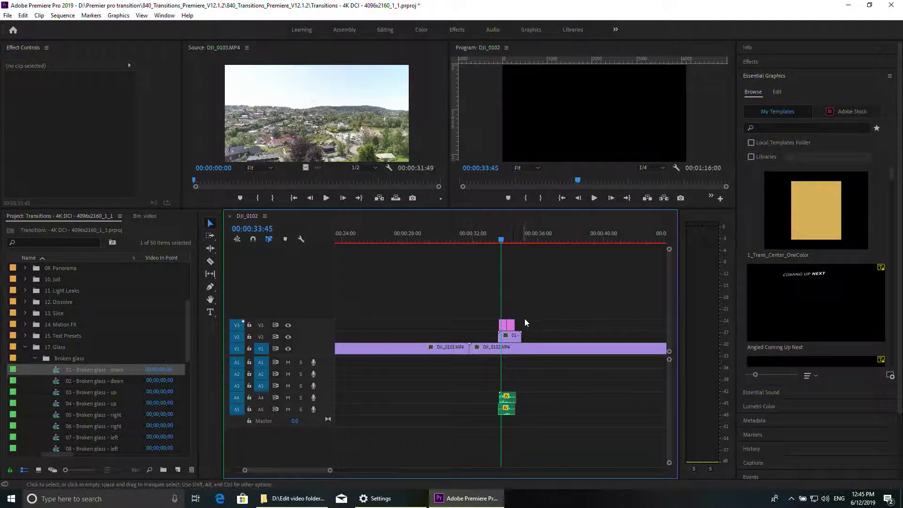
mouse_move(489, 297)
mouse_down()
mouse_move(528, 342)
mouse_move(475, 344)
mouse_move(481, 341)
mouse_up()
click(253, 240)
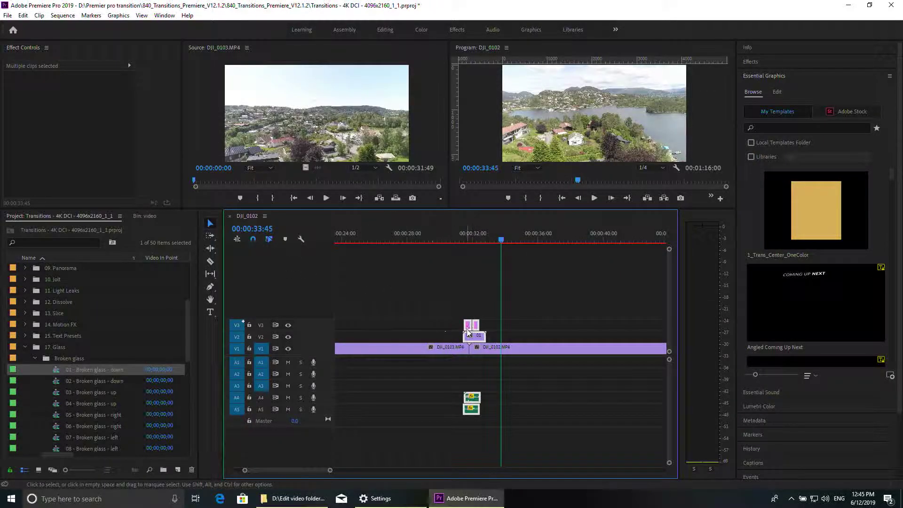
mouse_move(476, 341)
mouse_down()
mouse_move(438, 341)
mouse_move(474, 340)
mouse_up()
- Remove the preset's V2 layer from over the cut
click(428, 237)
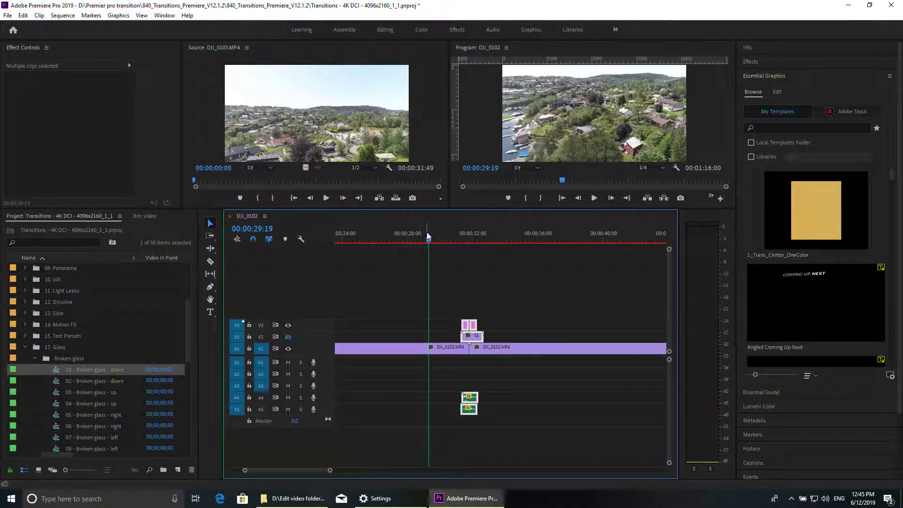
click(288, 337)
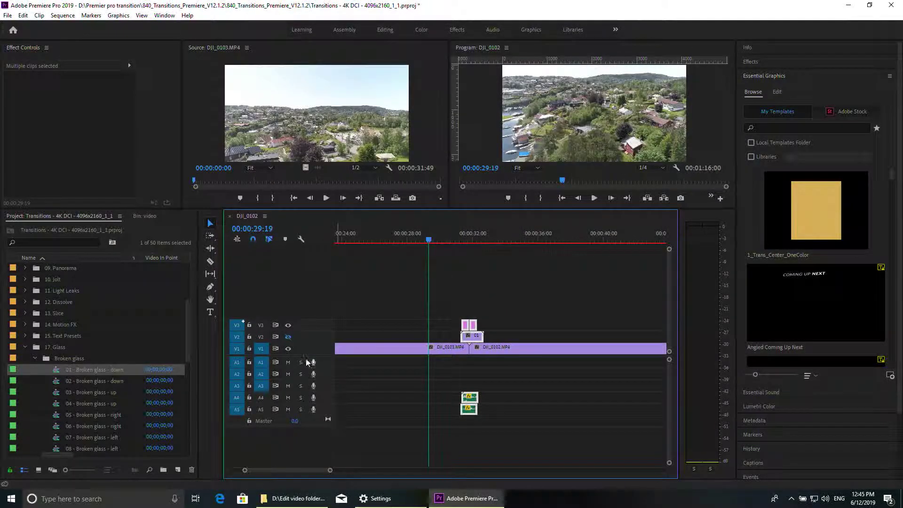
click(288, 337)
click(471, 336)
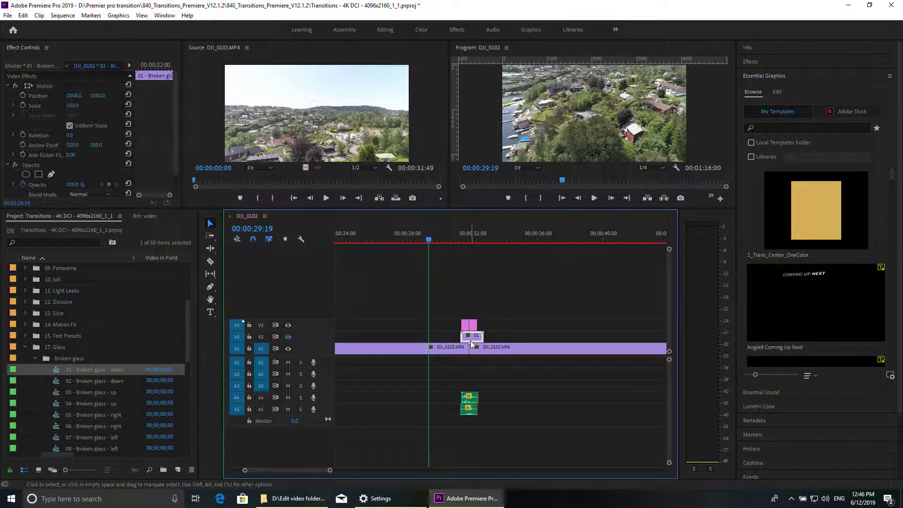
key(Delete)
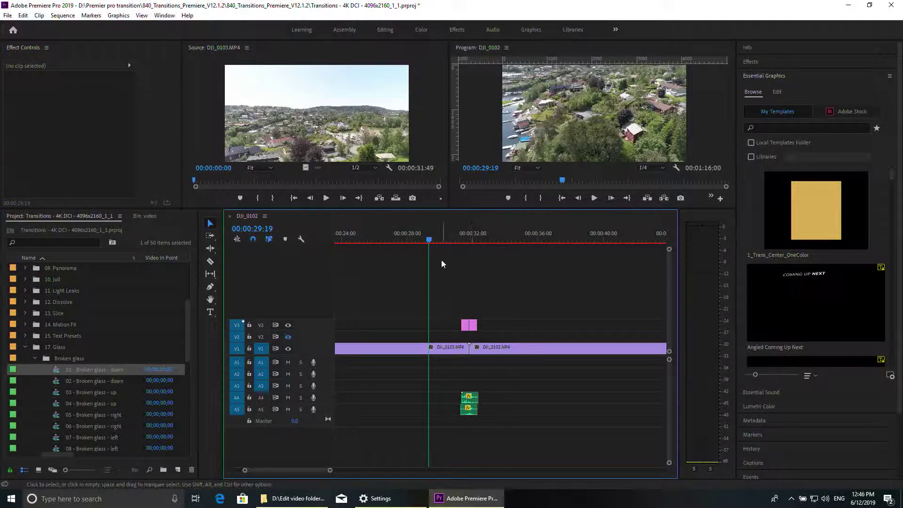
- Mark In at 00:00:30:52 and Out at 00:00:33:07, then render that range
mouse_move(440, 244)
mouse_down()
mouse_move(461, 242)
mouse_move(447, 241)
mouse_up()
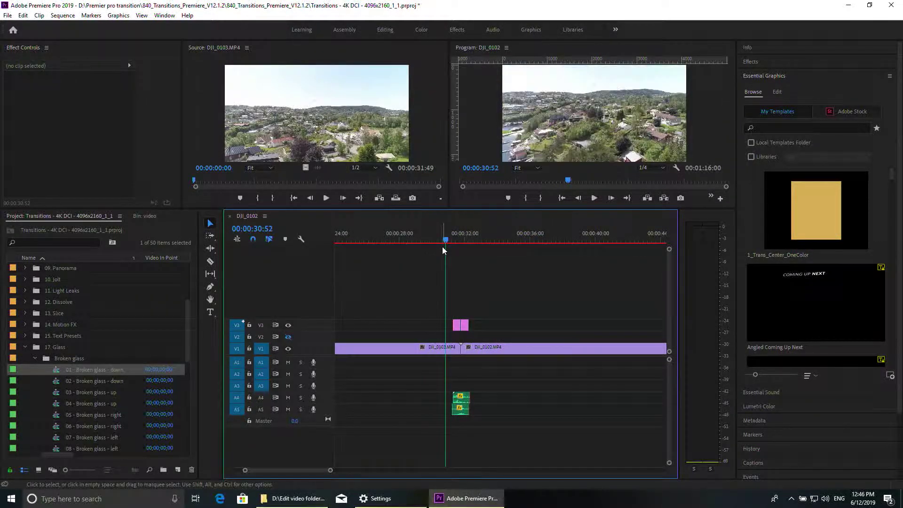
key(i)
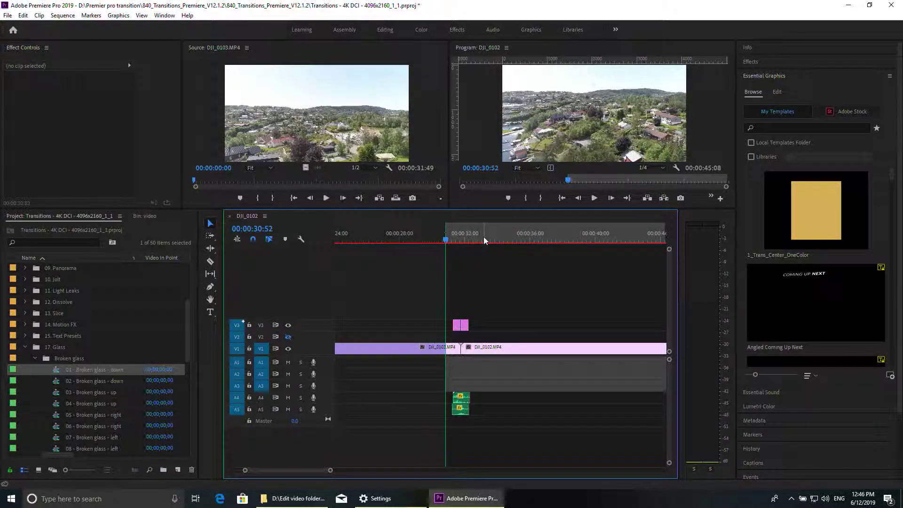
click(483, 239)
key(o)
key(Return)
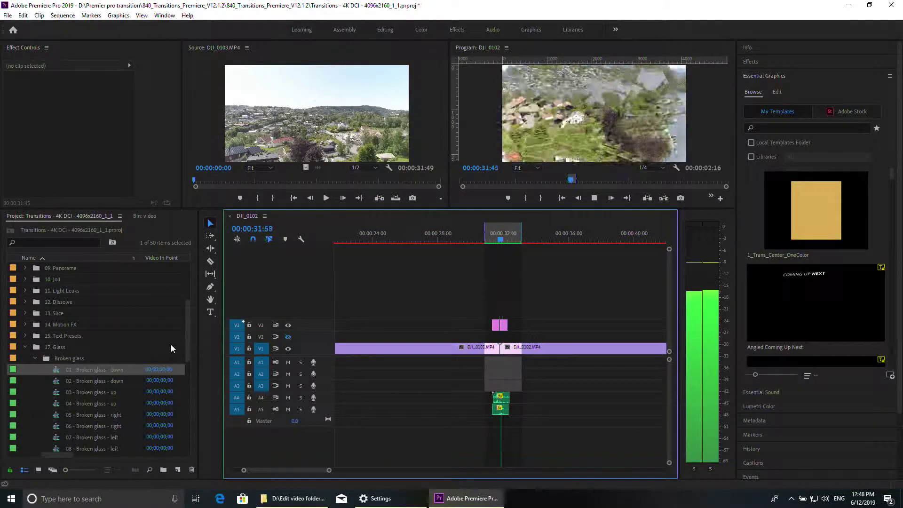
key(space)
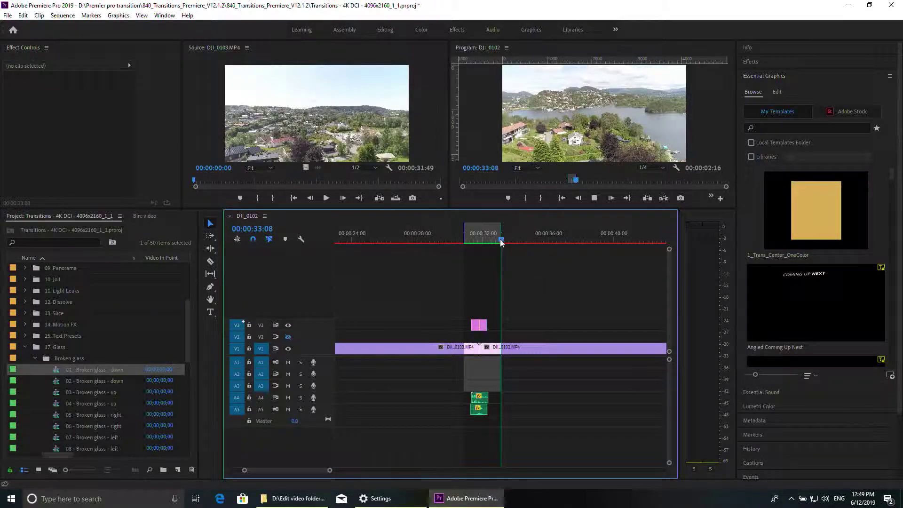
click(481, 240)
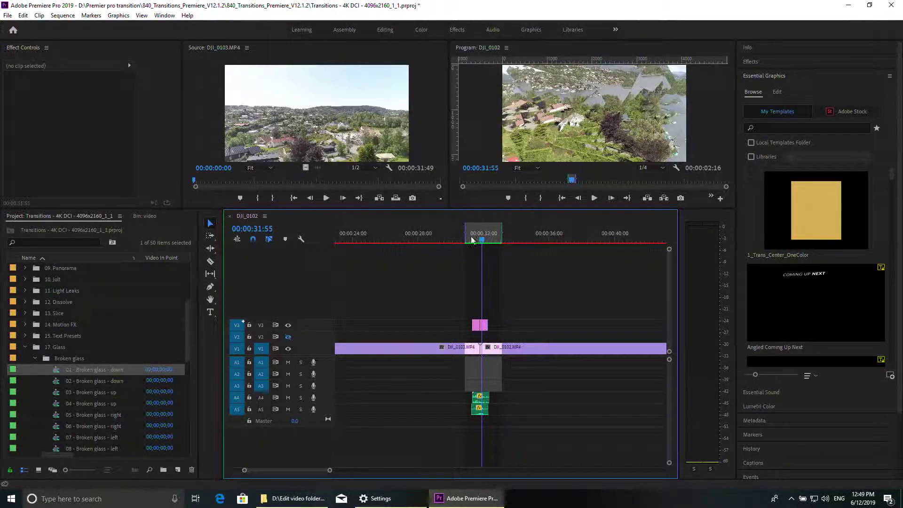
click(453, 242)
drag(454, 242, 452, 241)
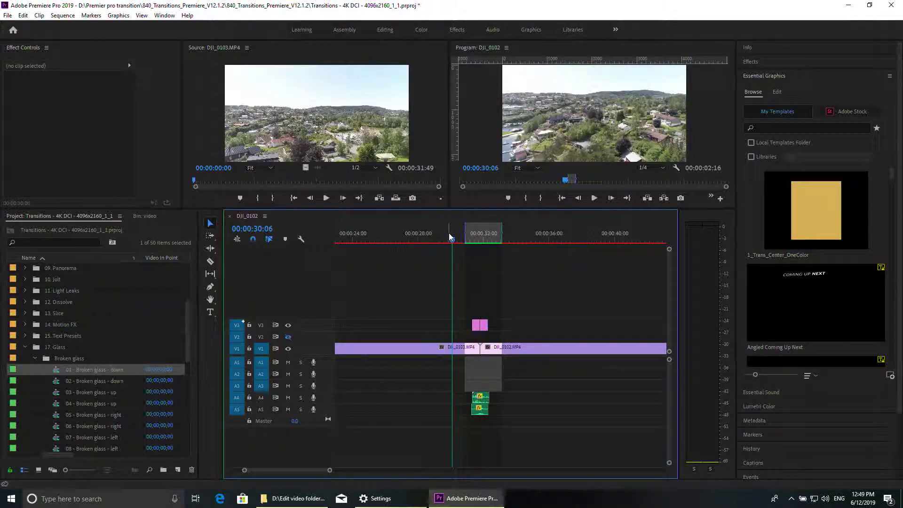
scroll(450, 237, up, 2)
click(521, 240)
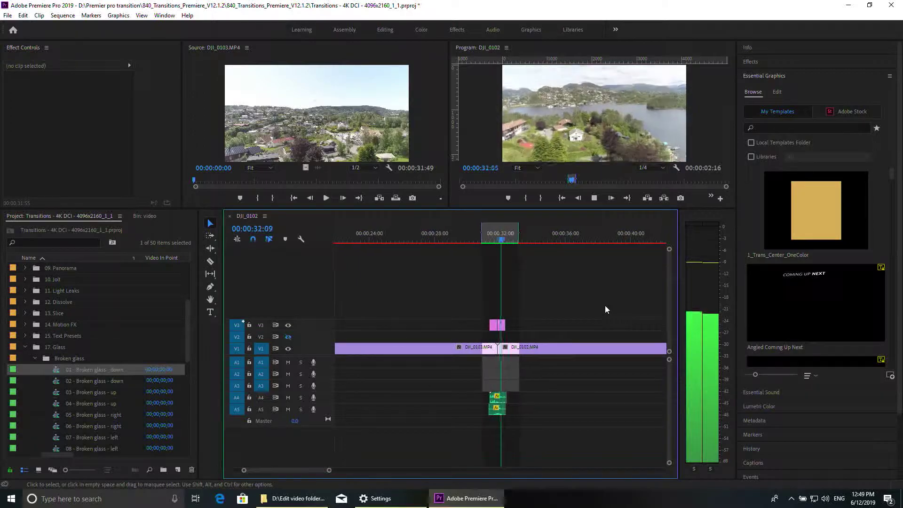
key(space)
click(480, 242)
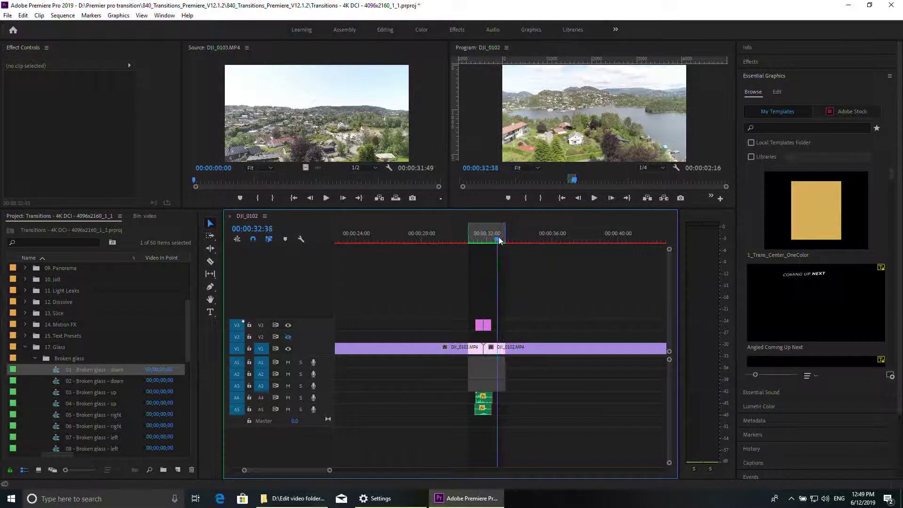
mouse_move(479, 242)
mouse_down()
mouse_move(465, 243)
mouse_move(491, 253)
mouse_move(470, 253)
mouse_up()
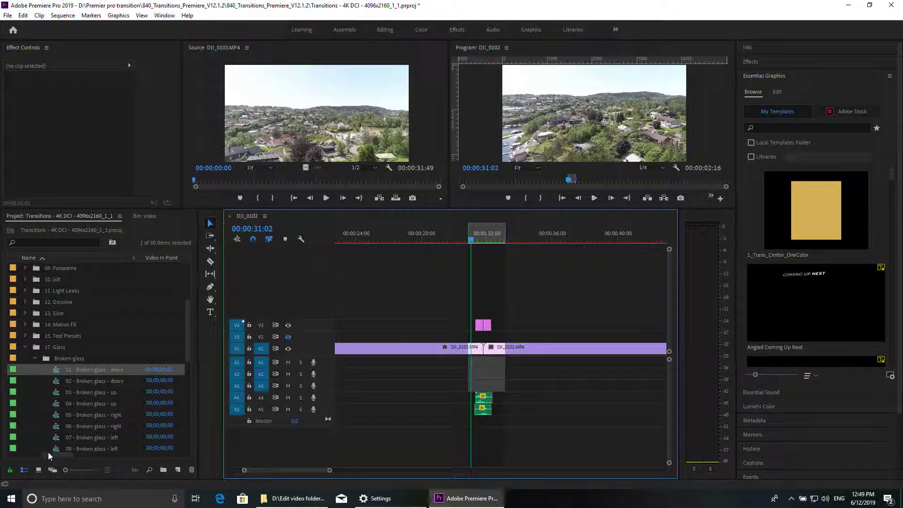
- Switch the Project panel to Icon View and preview a Twitch - Poor Signal - RGB-split transition
click(39, 469)
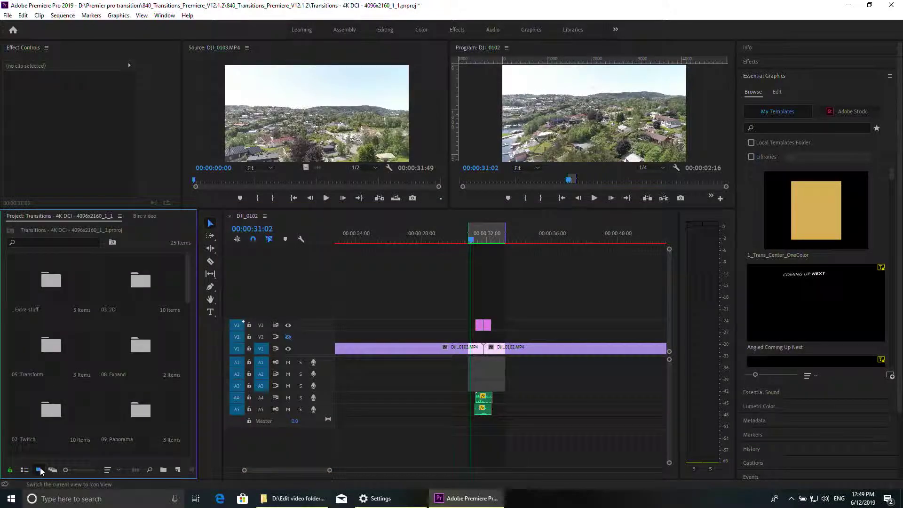
double_click(47, 409)
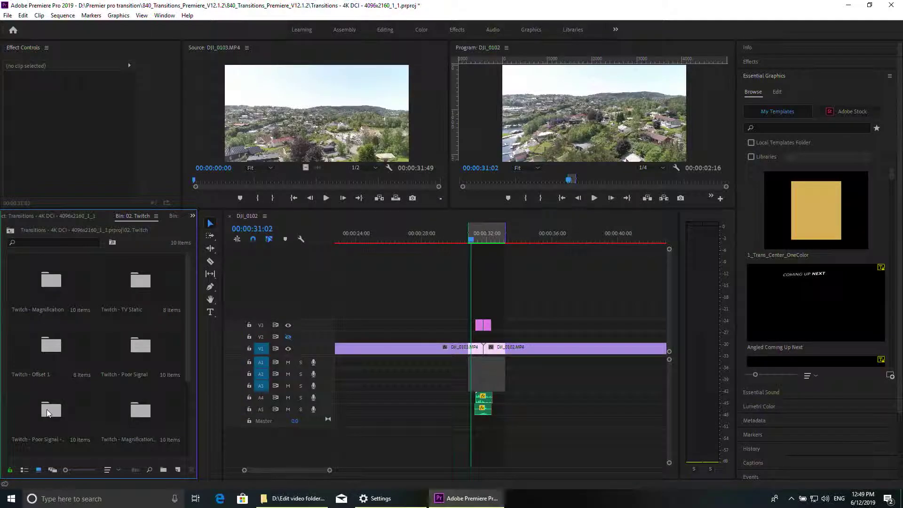
double_click(46, 409)
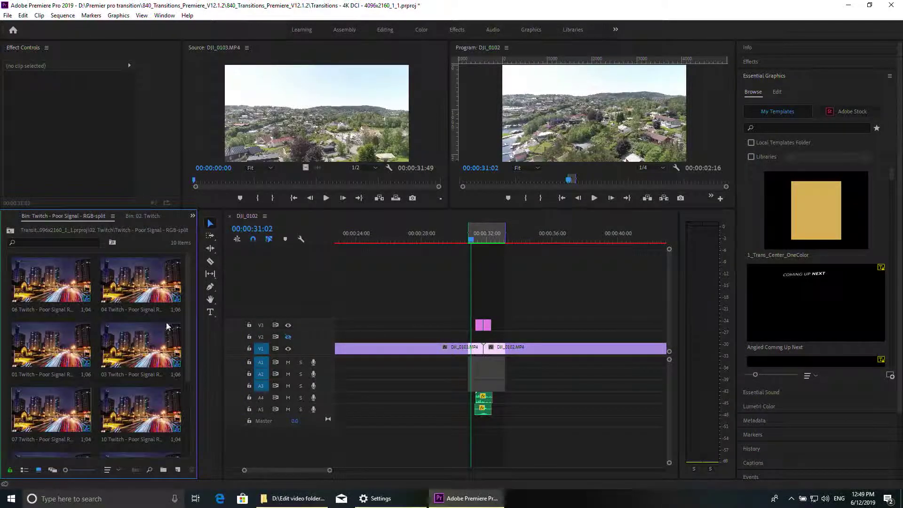
click(145, 285)
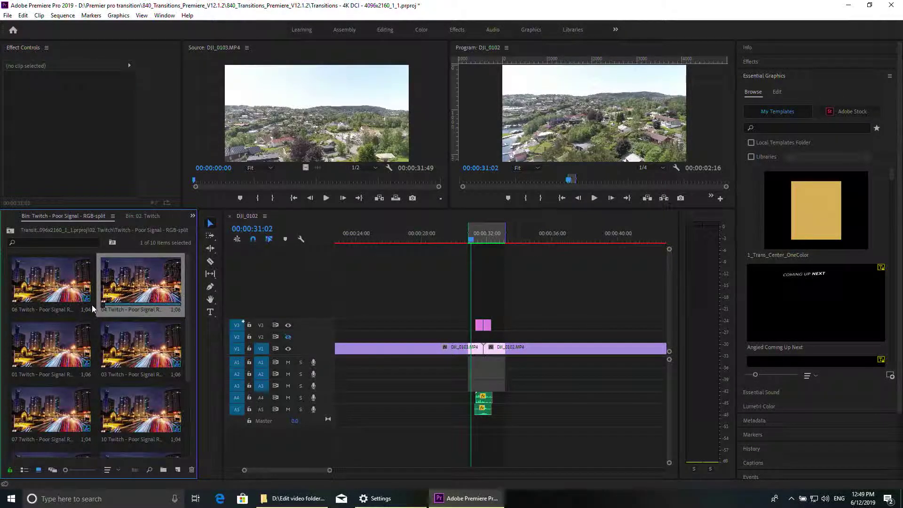
- Go back up through 02. Twitch to the project's top-level folders
click(15, 230)
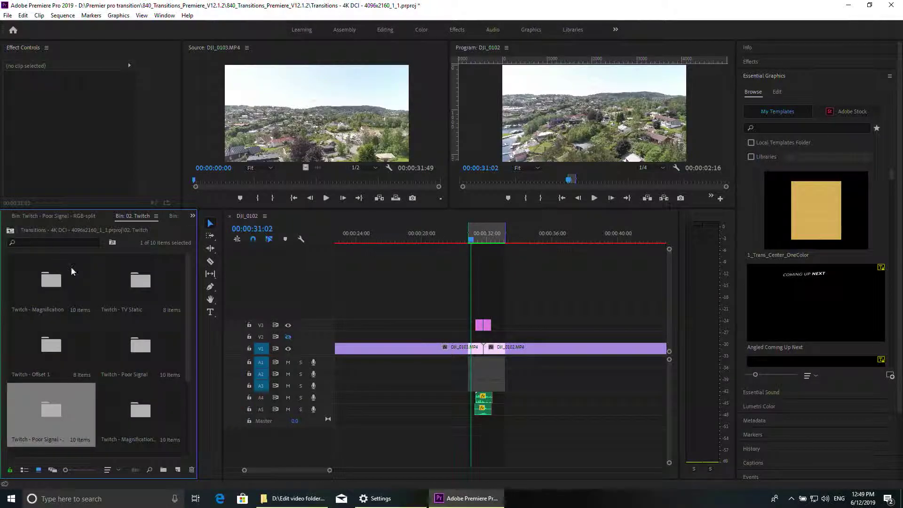
scroll(187, 307, up, 1)
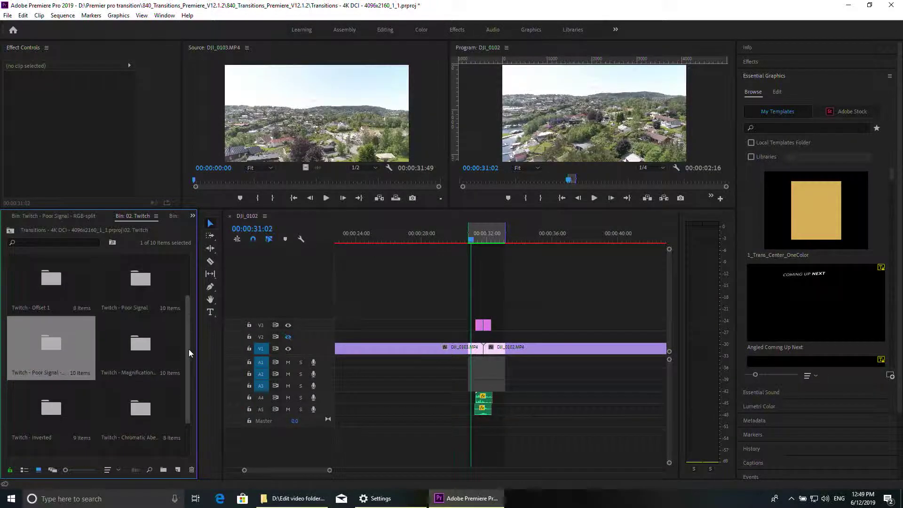
click(10, 231)
scroll(143, 345, down, 2)
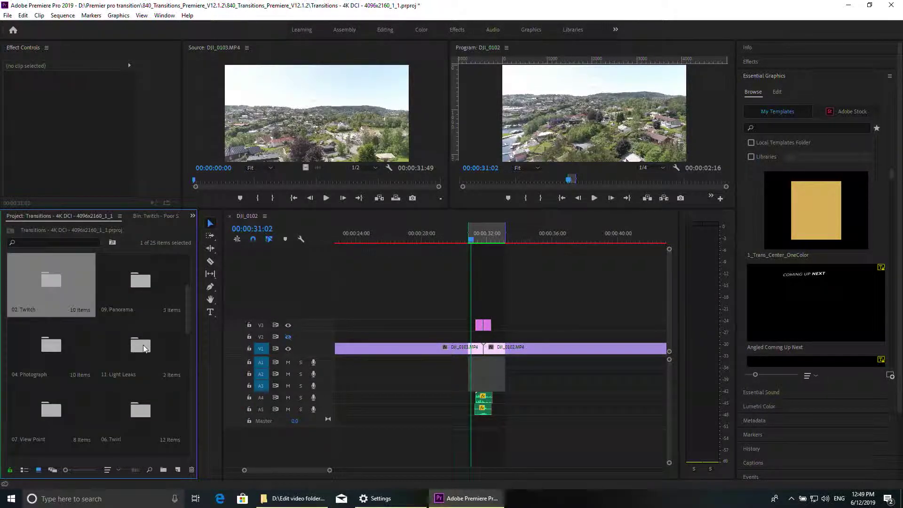
double_click(51, 350)
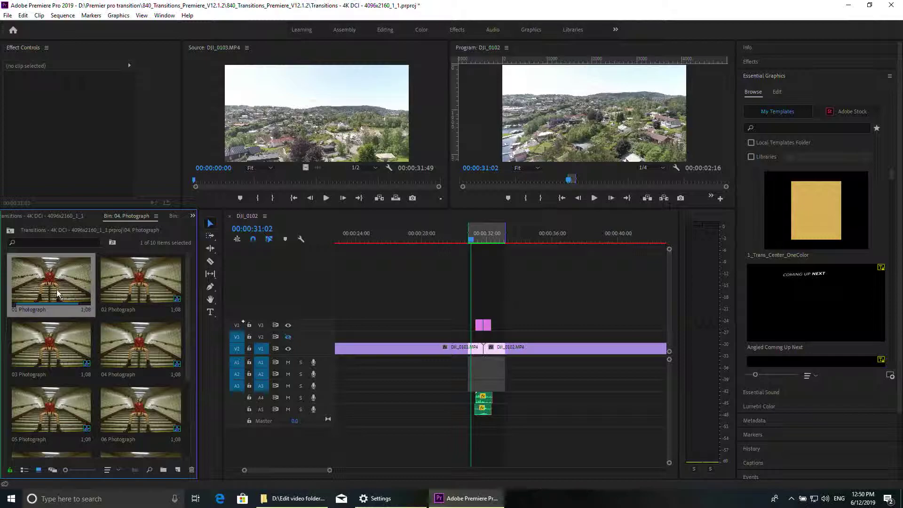
drag(57, 290, 455, 332)
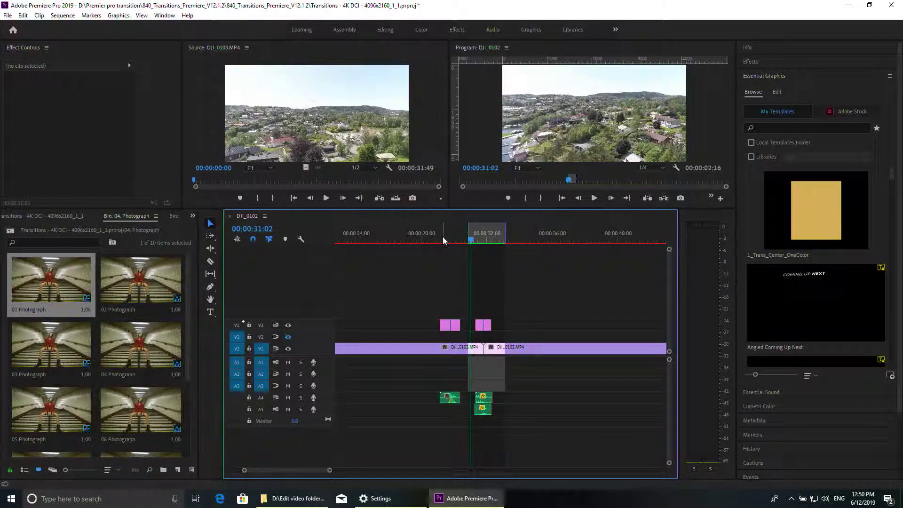
mouse_move(437, 240)
mouse_down()
mouse_move(459, 241)
mouse_move(424, 242)
mouse_up()
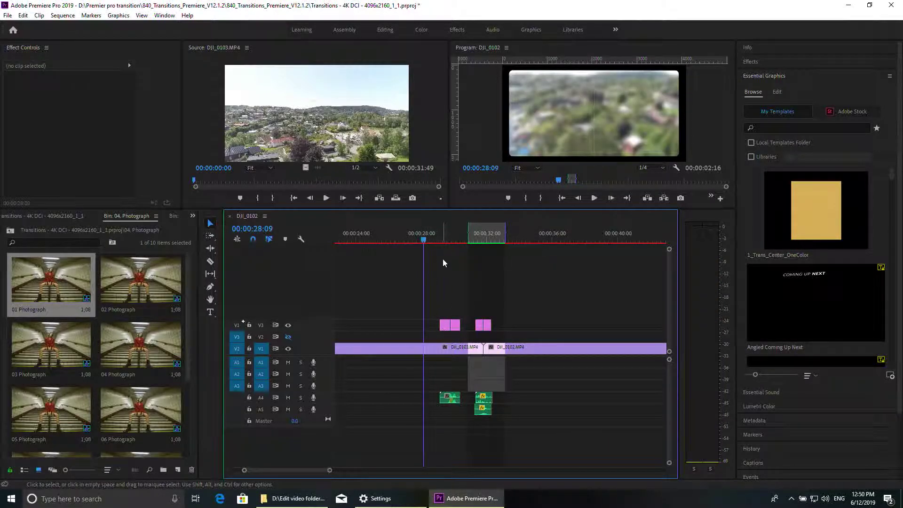
key(ctrl+z)
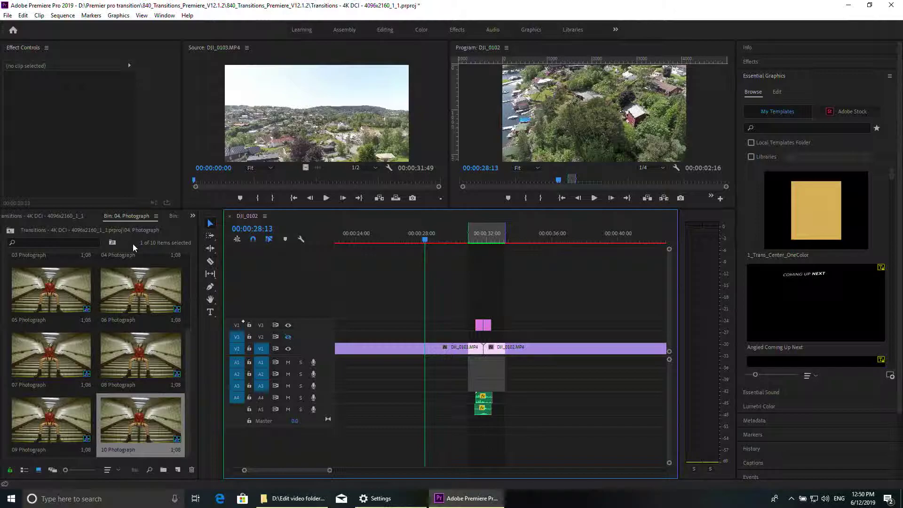
click(10, 231)
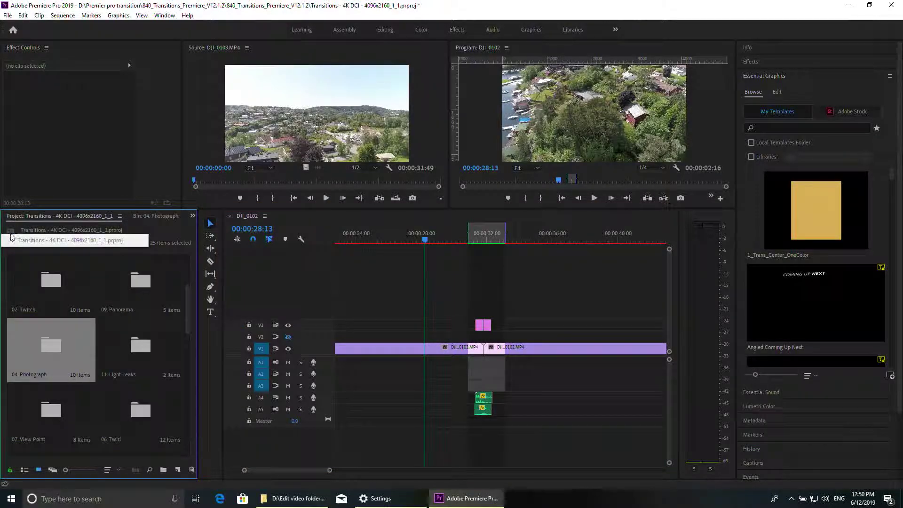
drag(188, 308, 190, 285)
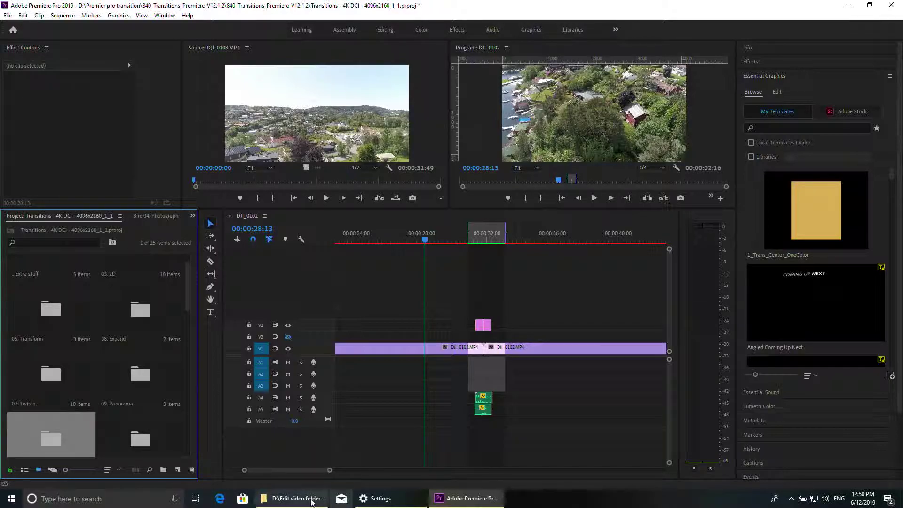
- In Explorer, go from D: into Premier pro transition > 840_Transitions_Premiere_V12.1.2 > Footage > Audio
click(274, 502)
click(179, 247)
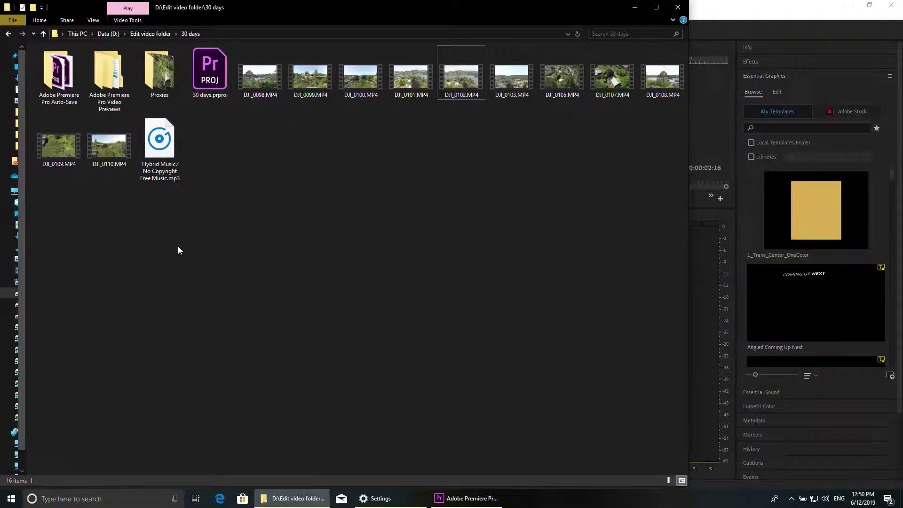
key(BackSpace)
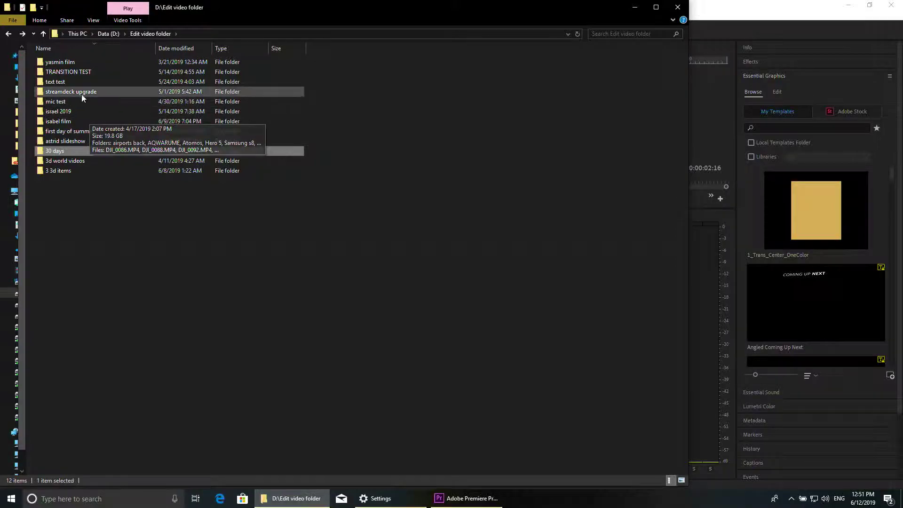
key(BackSpace)
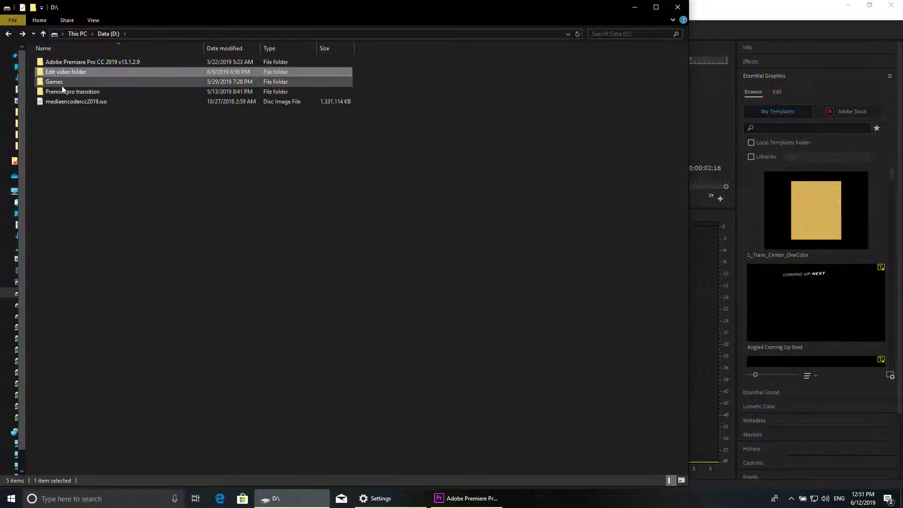
double_click(58, 91)
double_click(66, 62)
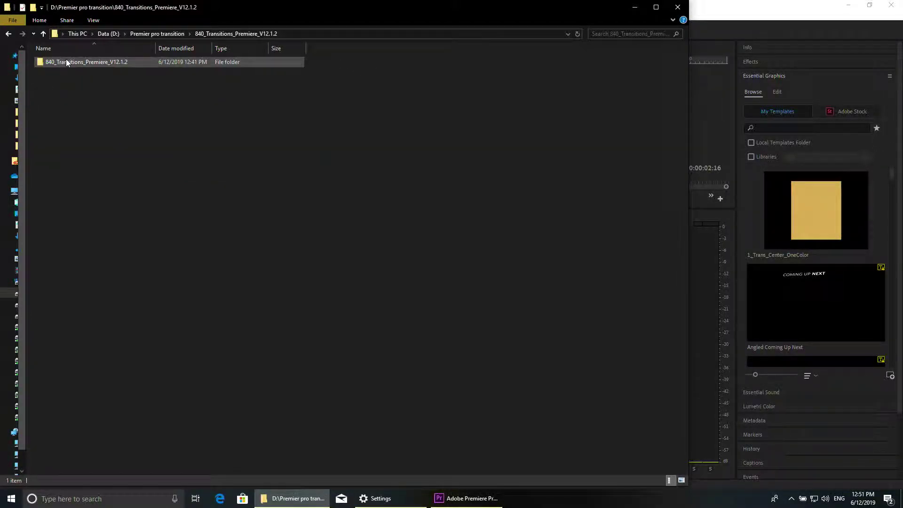
double_click(66, 62)
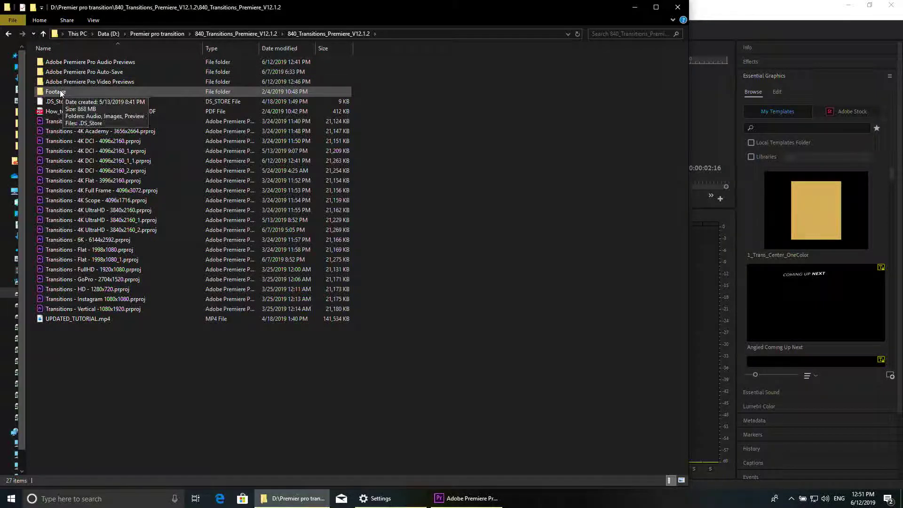
double_click(55, 92)
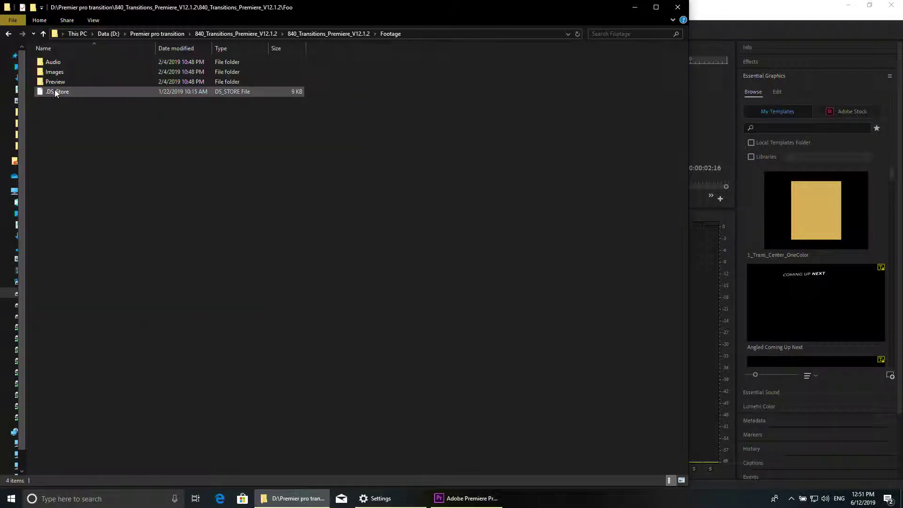
double_click(52, 64)
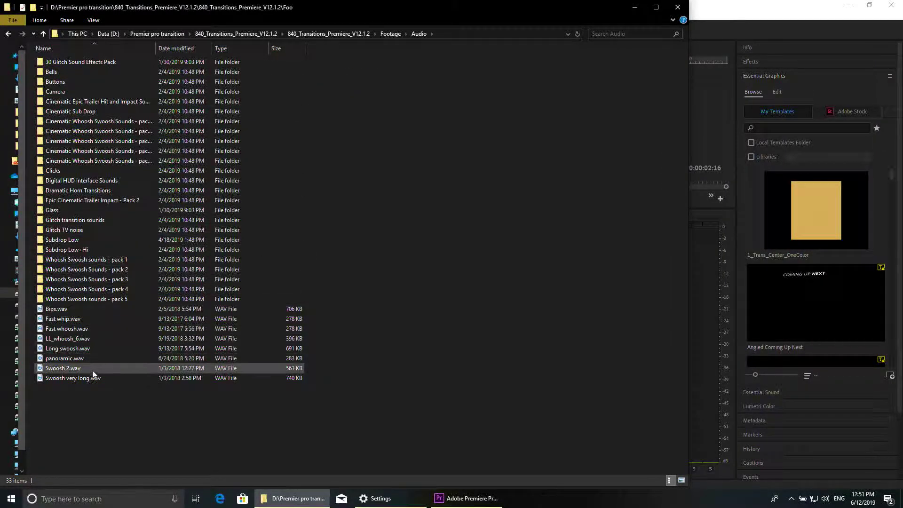
- Play the Glass folder's glass transformation WAV in Groove Music, then close Explorer and Groove Music
double_click(63, 209)
double_click(73, 63)
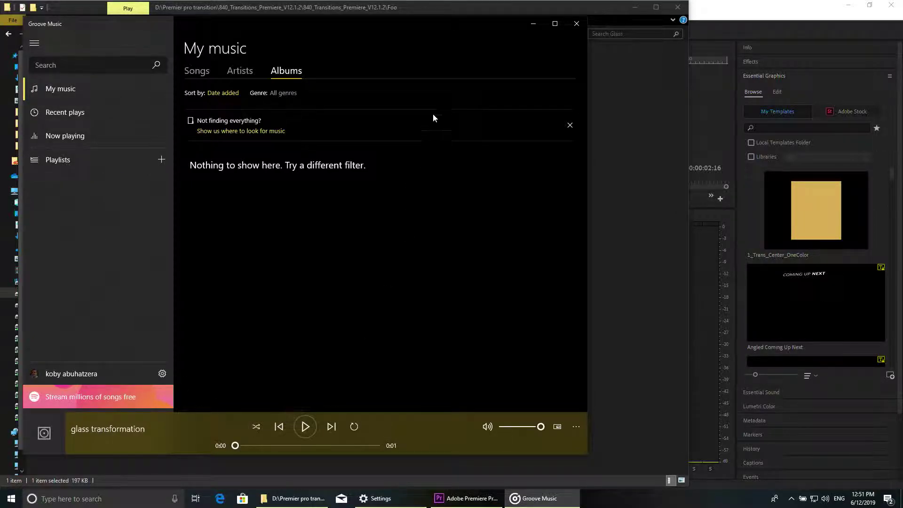
click(675, 7)
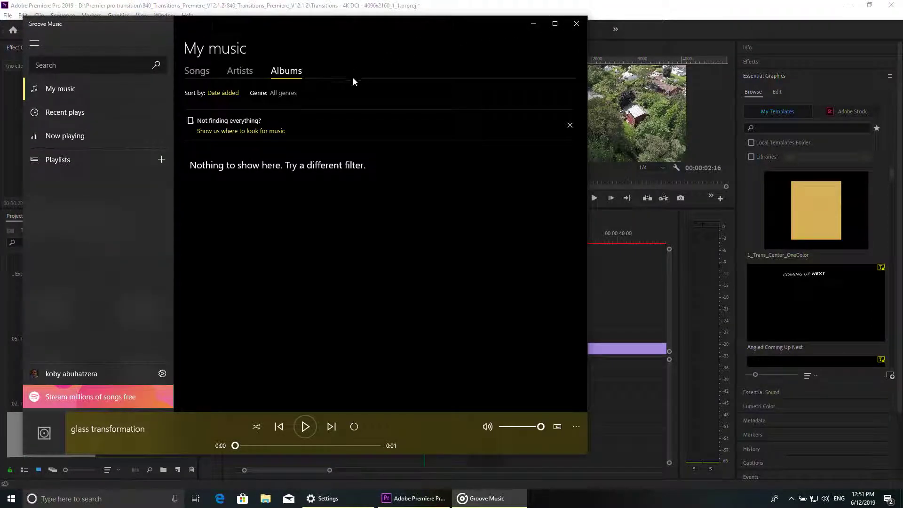
click(577, 23)
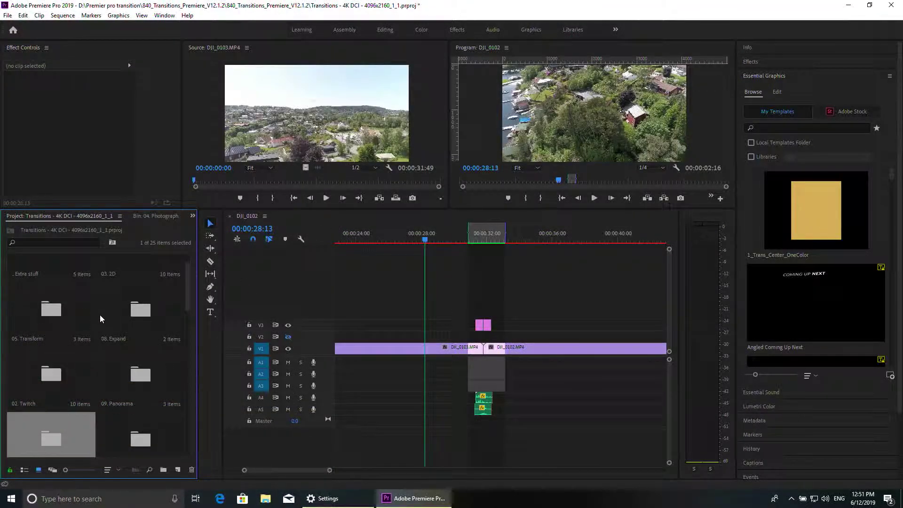
mouse_move(468, 238)
mouse_down()
mouse_move(488, 233)
mouse_move(475, 230)
mouse_up()
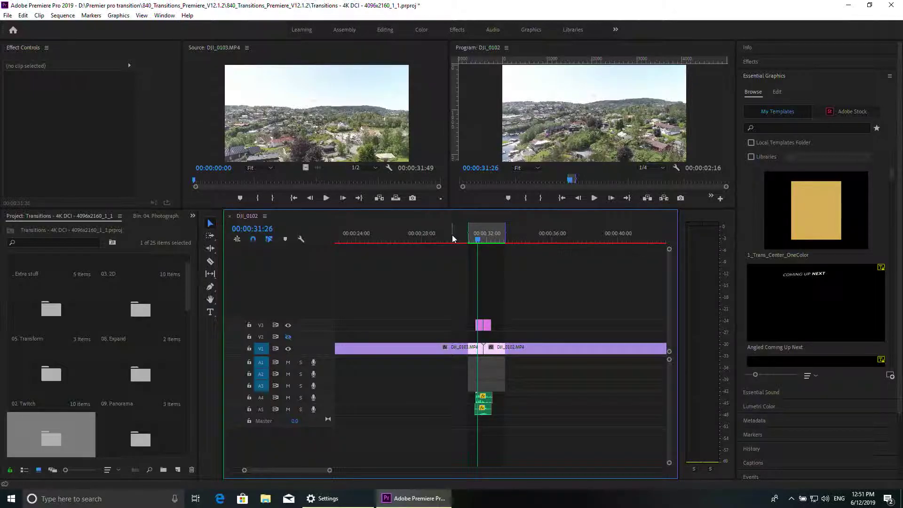
double_click(139, 323)
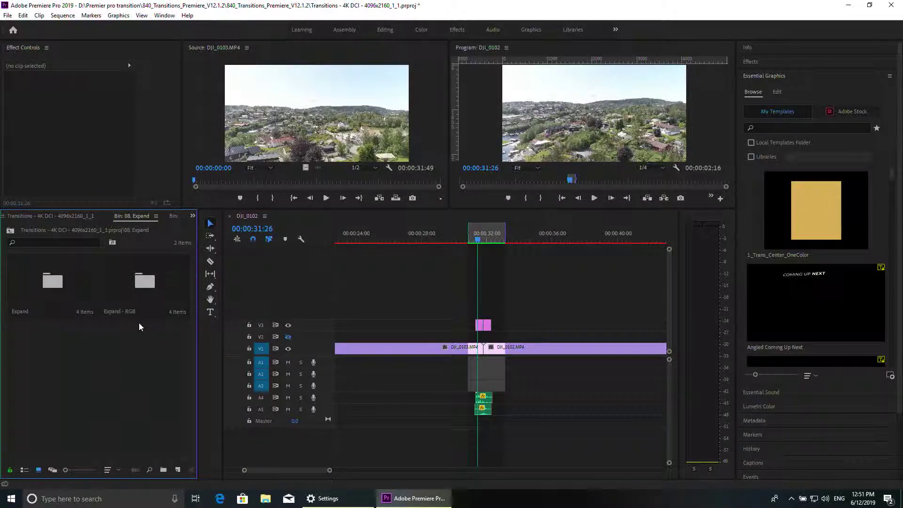
double_click(54, 281)
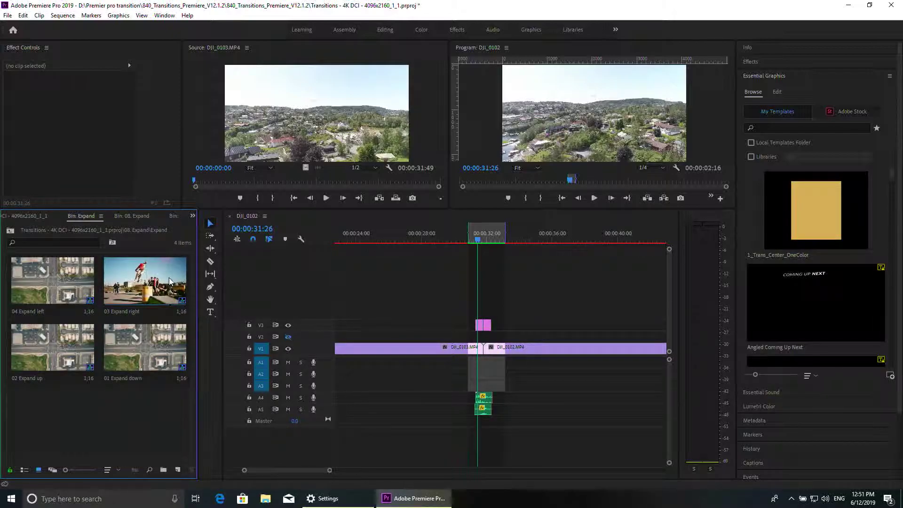
click(160, 292)
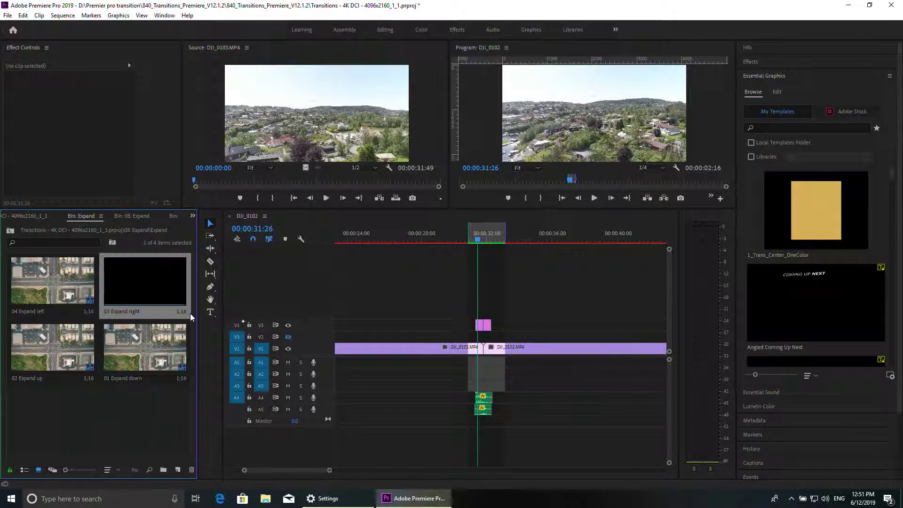
click(137, 347)
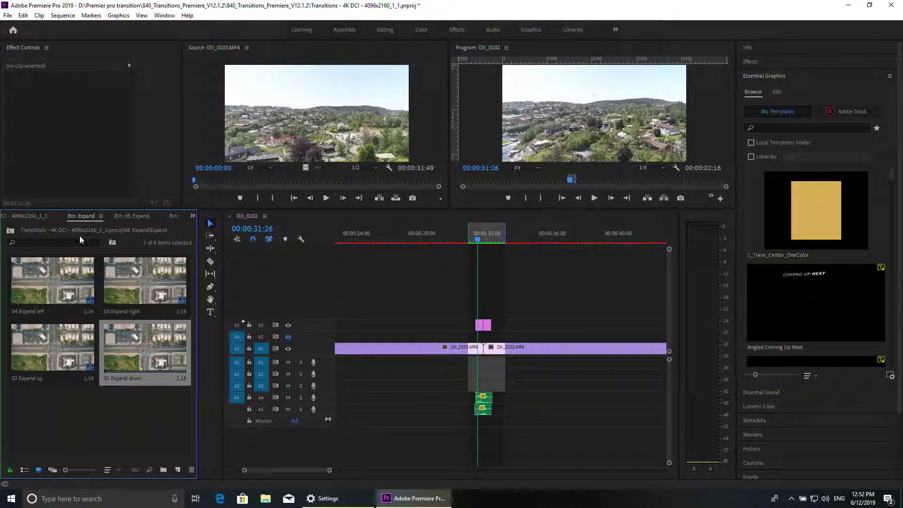
click(10, 230)
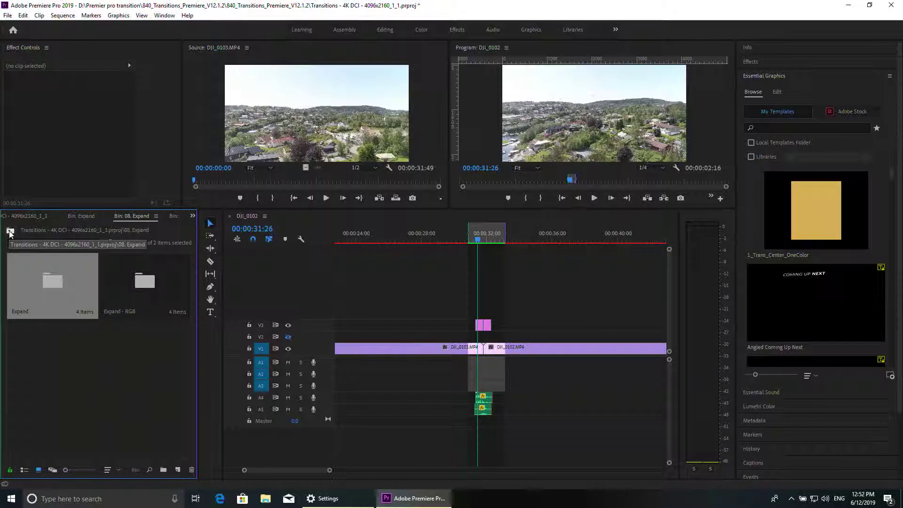
click(10, 230)
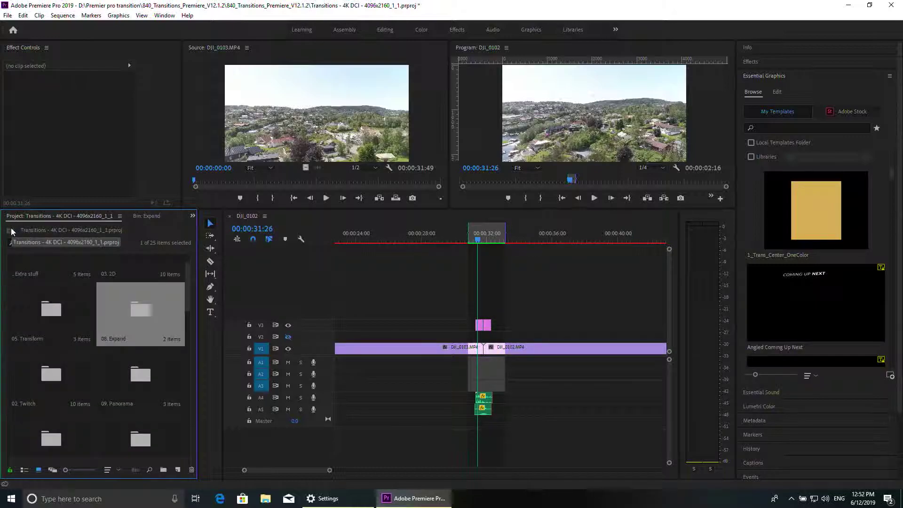